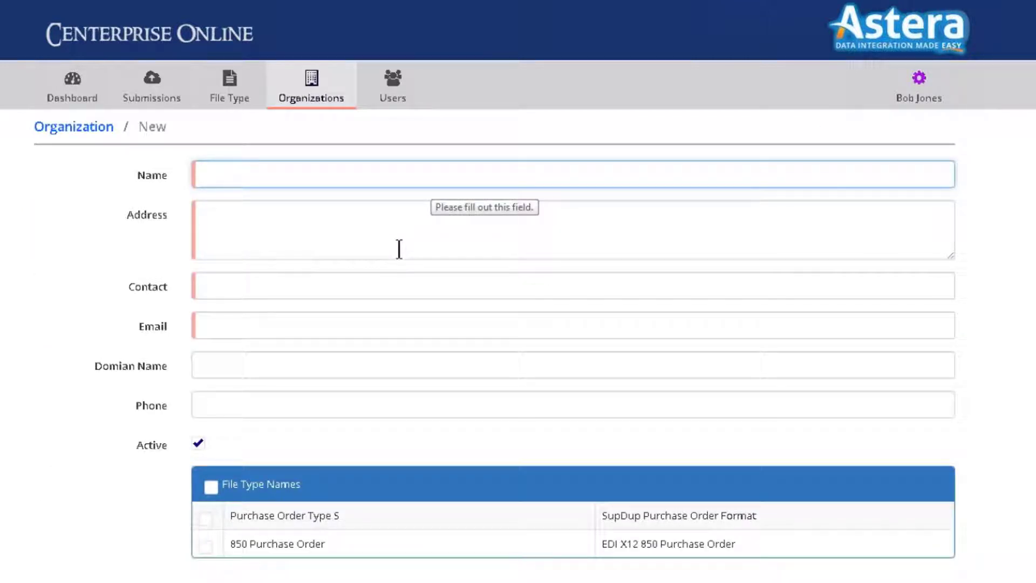
Step: Enter Big D Tire as the organization name, then its street address and contact person
type("Big D Tire")
key("Tab")
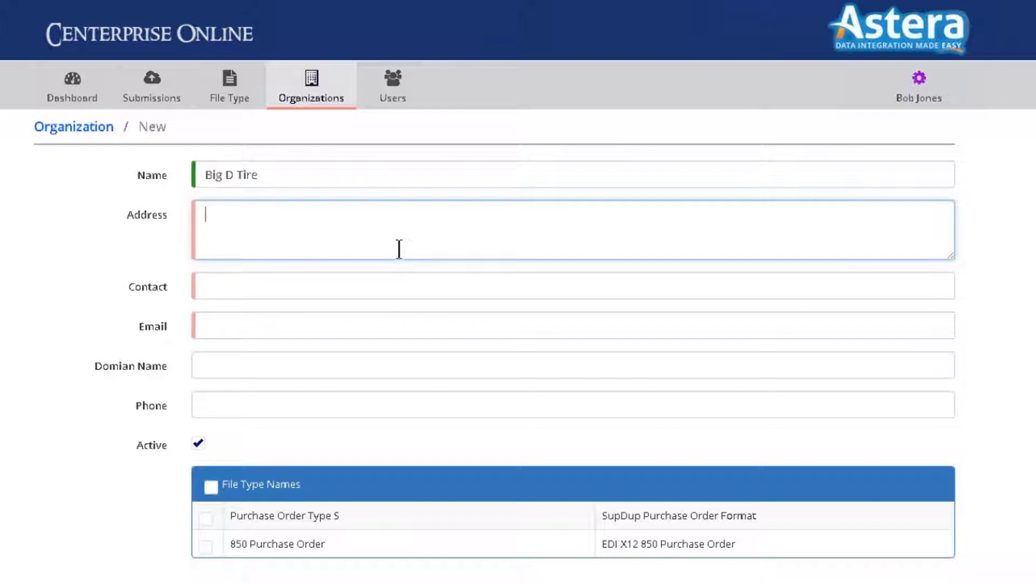
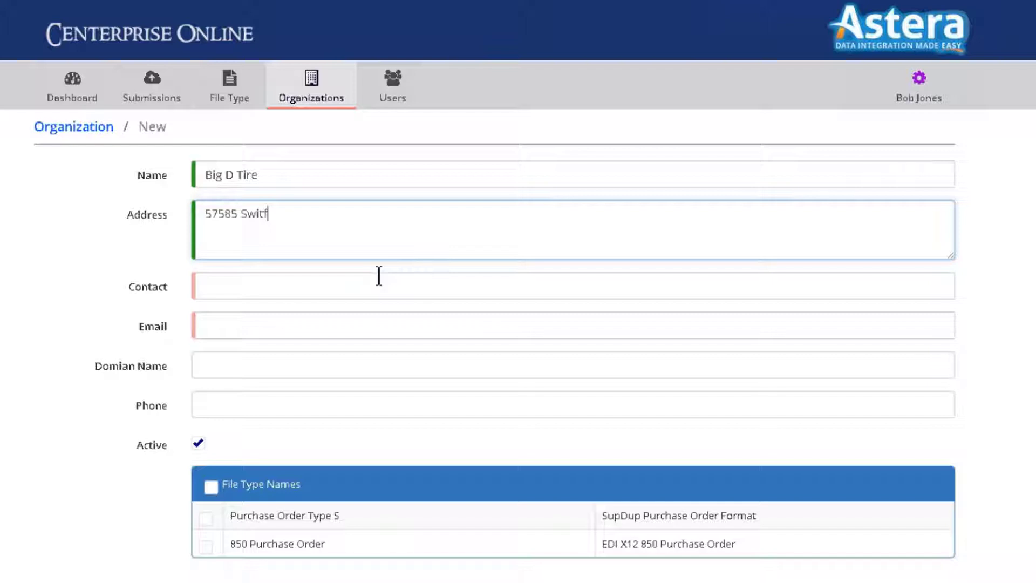
left_click(379, 275)
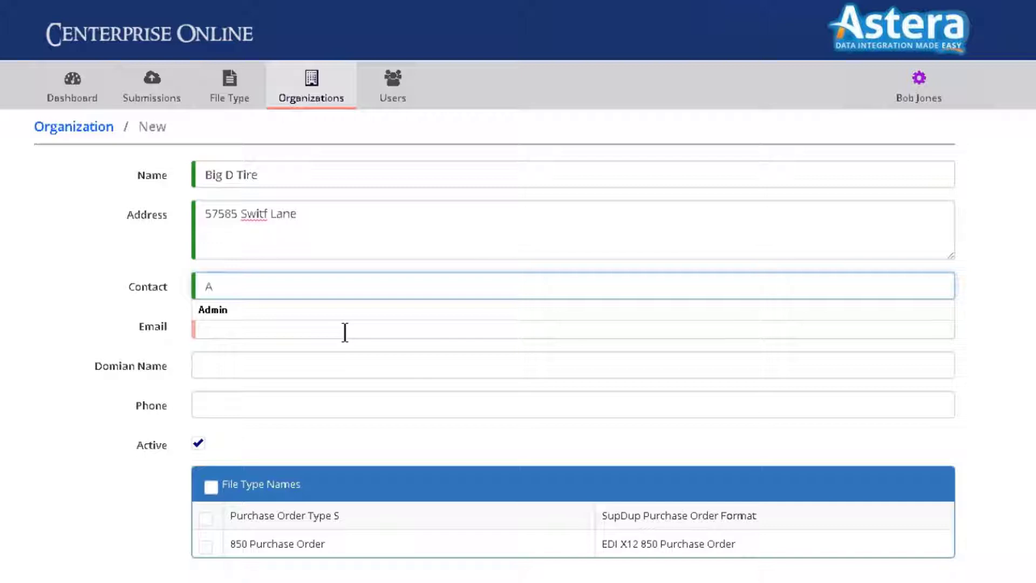
Step: Fill in the contact's e-mail, domain bigDTire.com and the organization's phone number
left_click(344, 332)
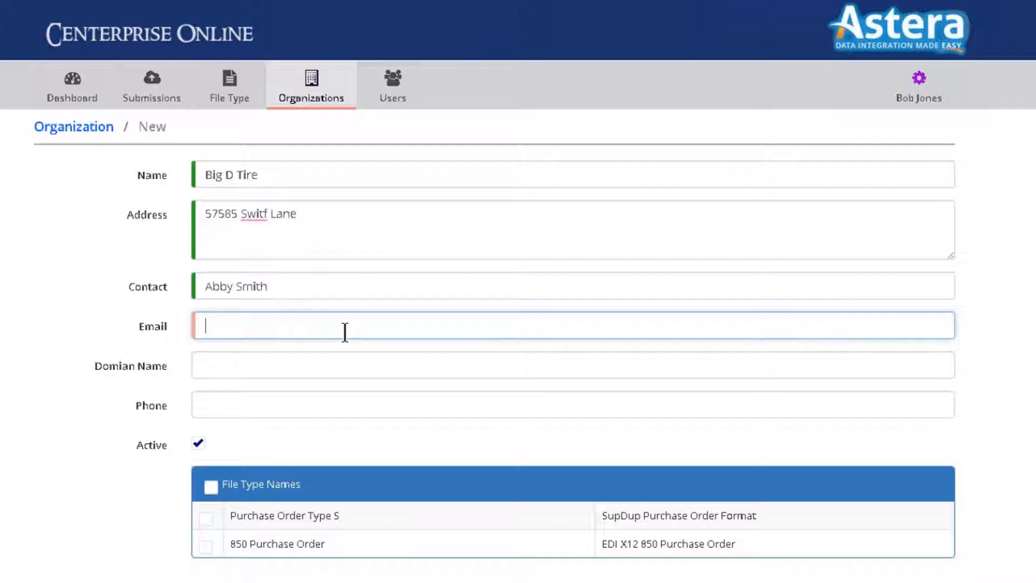
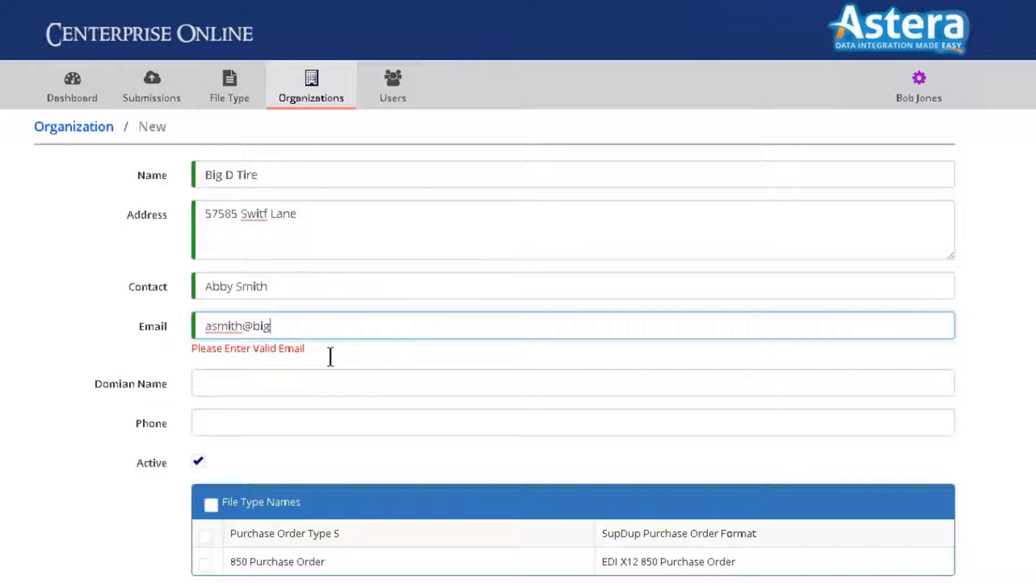
key("Tab")
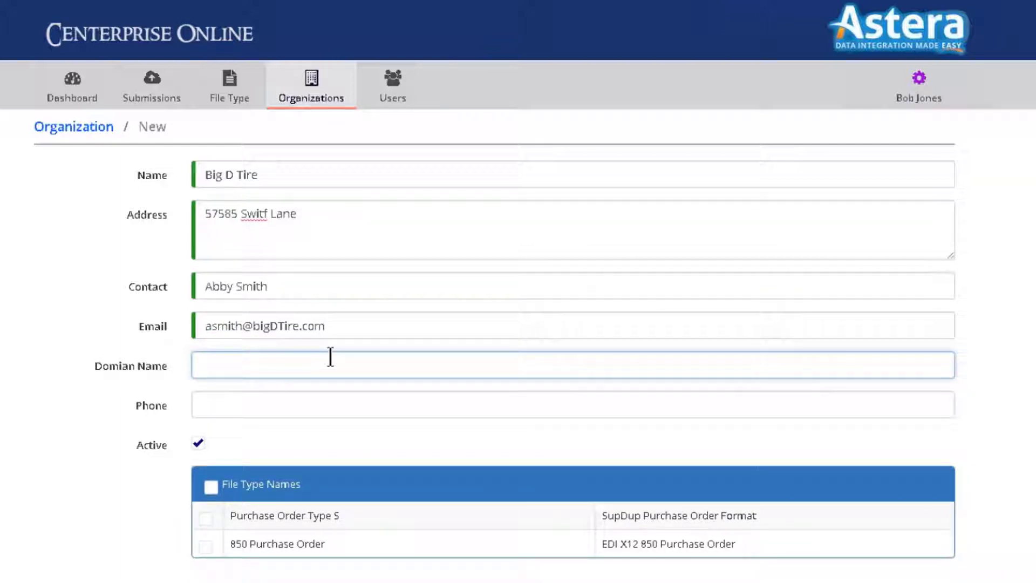
type("bigDTire.com")
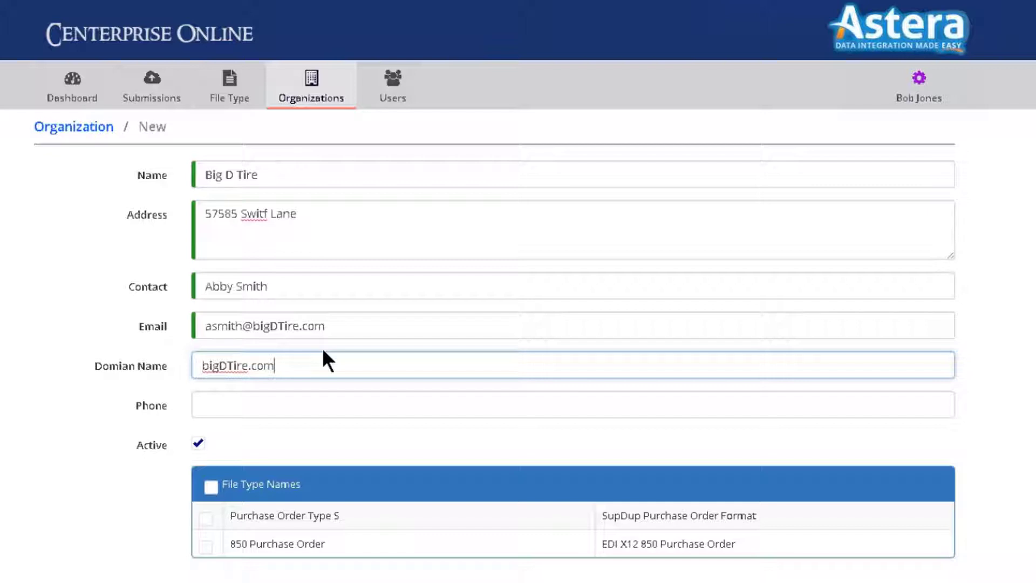
key("Tab")
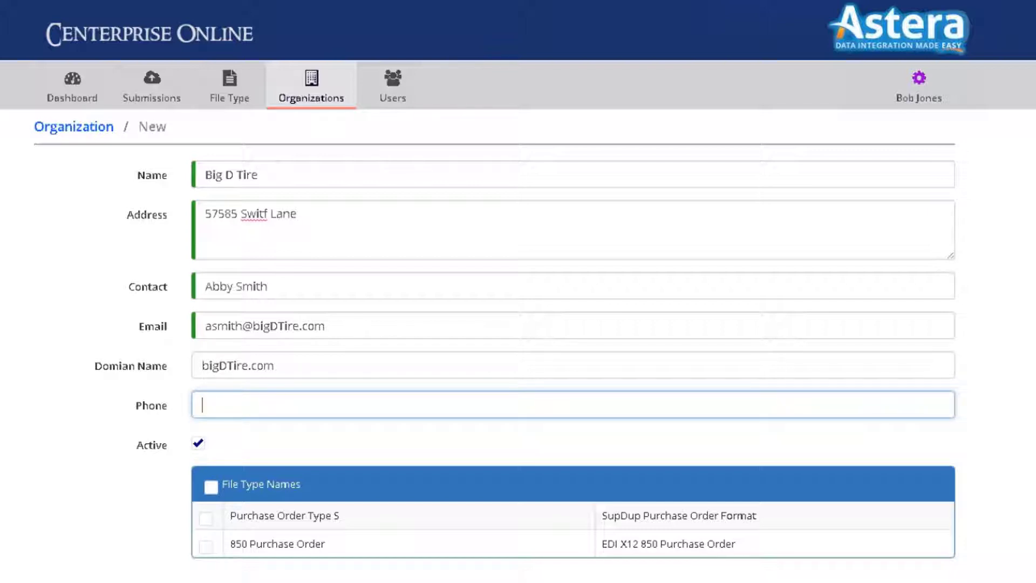
type("7774627")
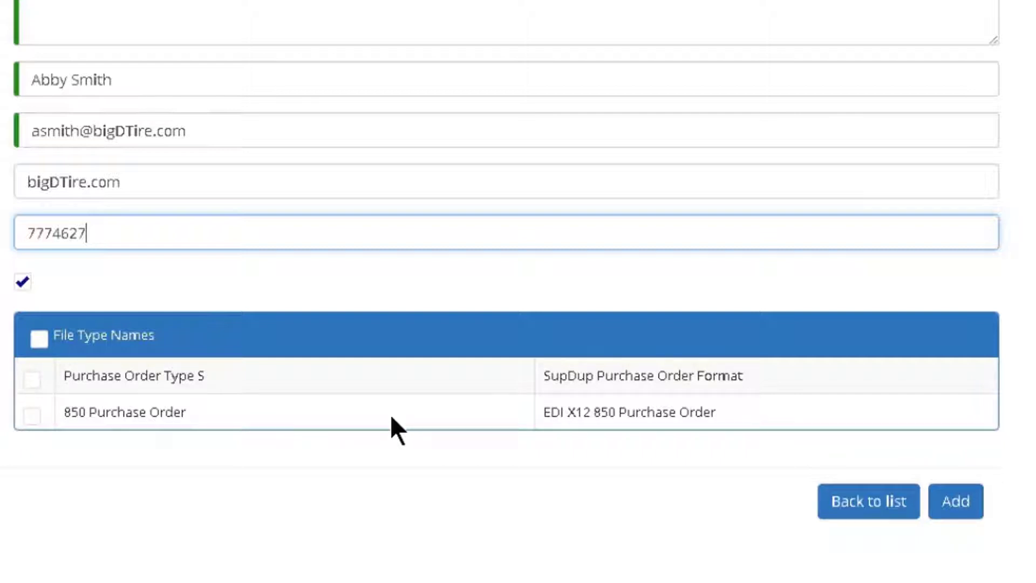
Step: Assign the Purchase Order Type S file type and add the organization
left_click(31, 379)
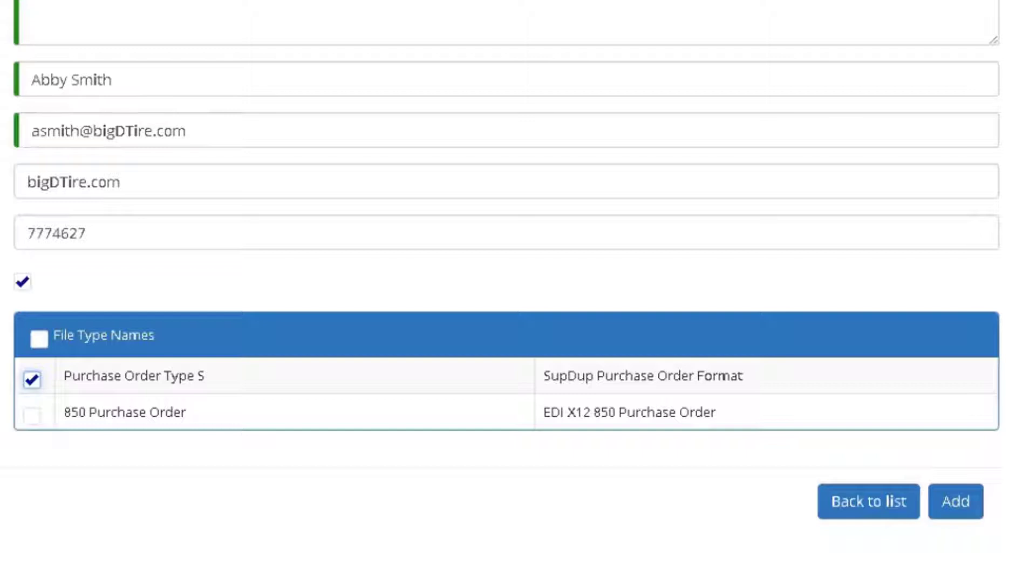
left_click(955, 501)
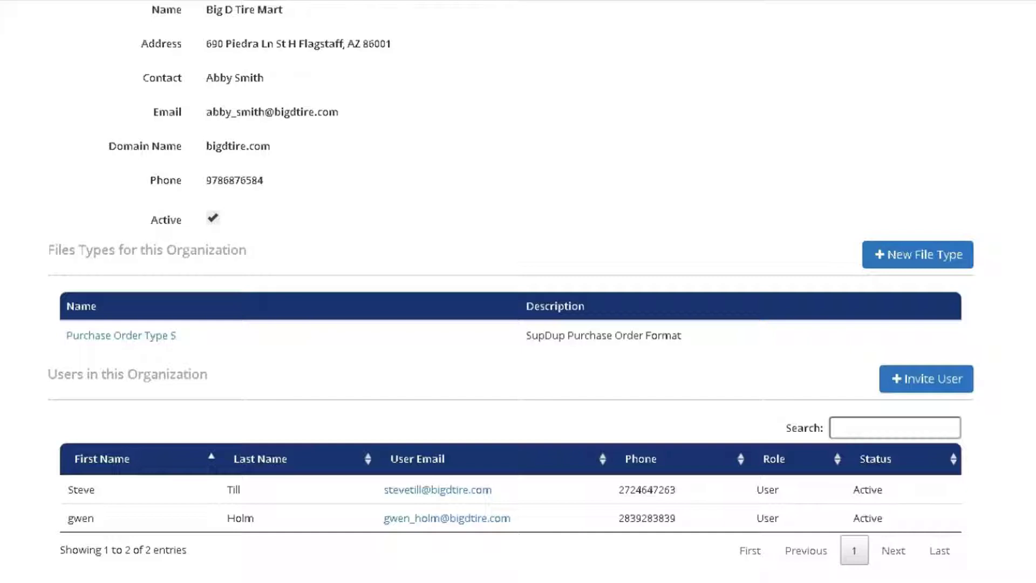
scroll(728, 290, "down", 3)
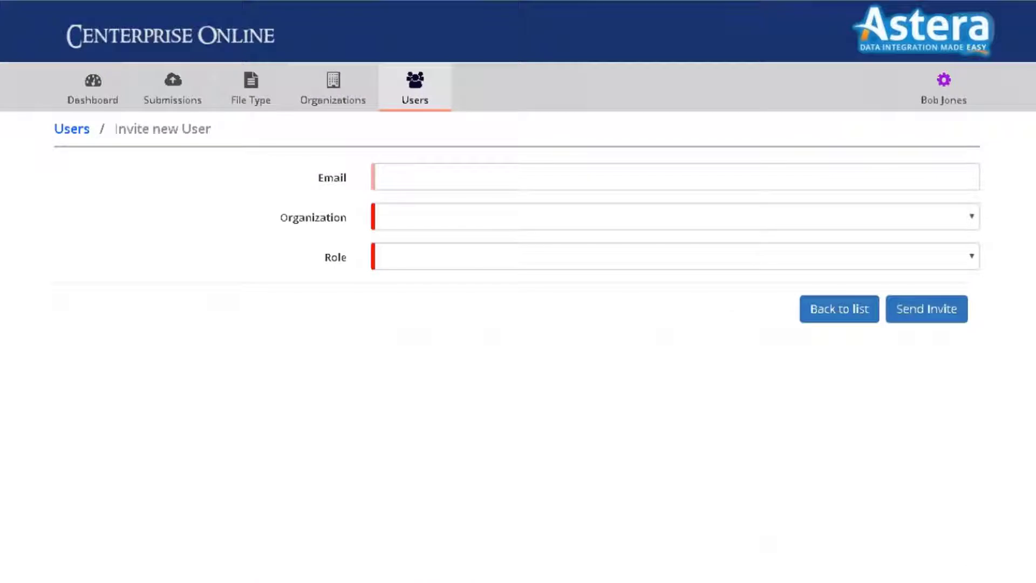
Step: Invite the contact's e-mail address to organization Big D Tire Mart with role User
left_click(419, 177)
key("Down")
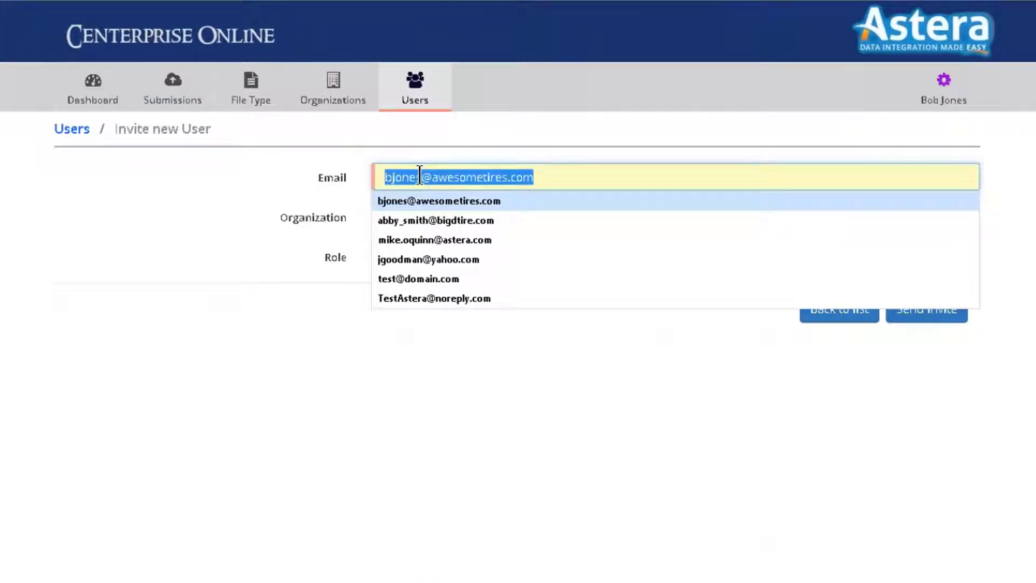
left_click_drag(453, 179, 453, 178)
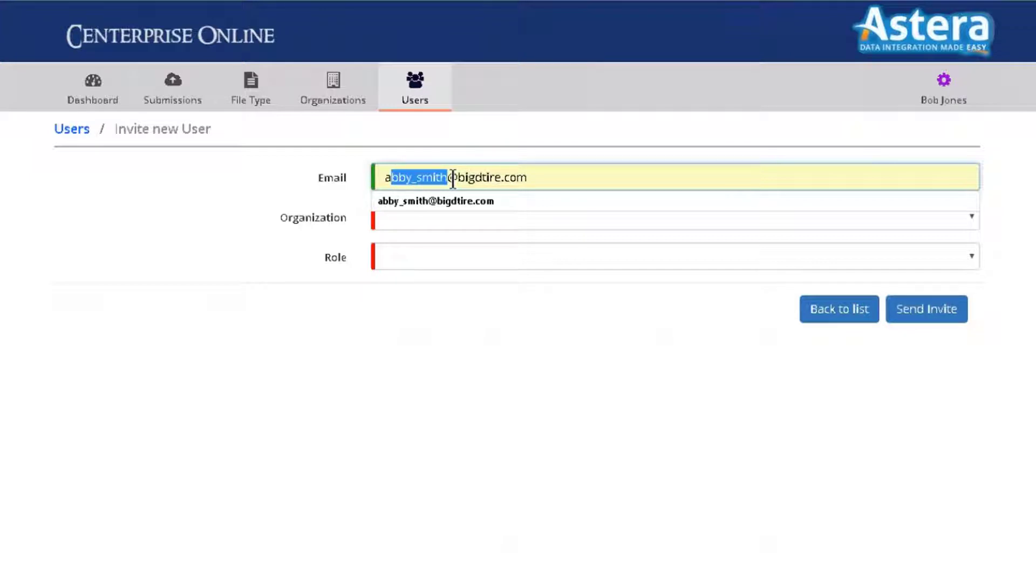
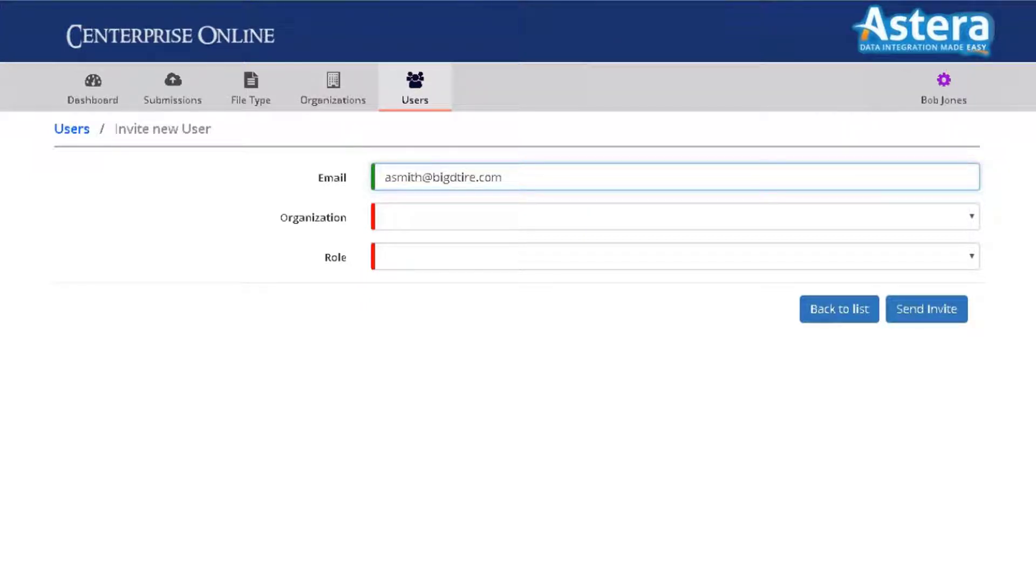
left_click(436, 216)
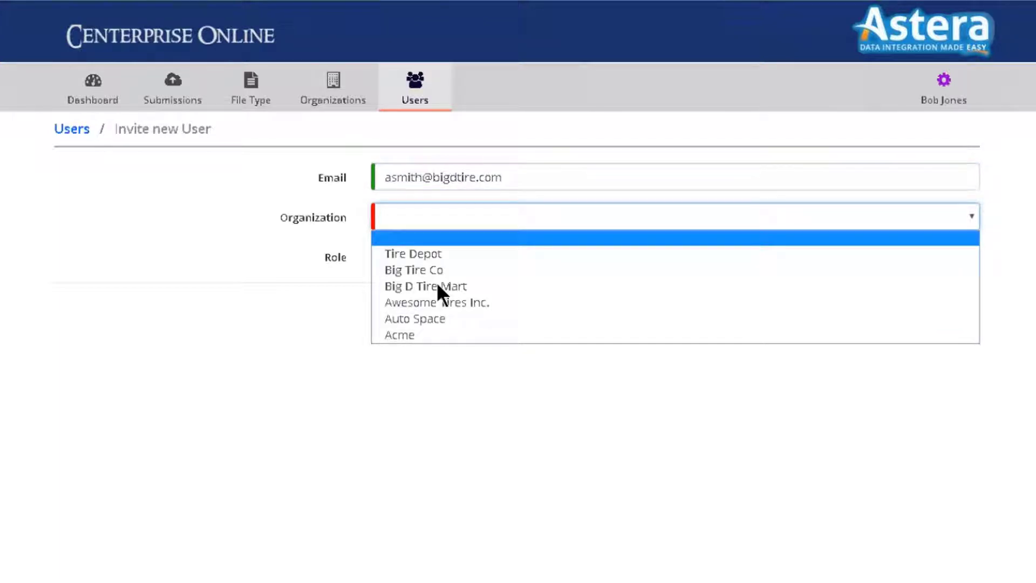
left_click(485, 286)
left_click(410, 257)
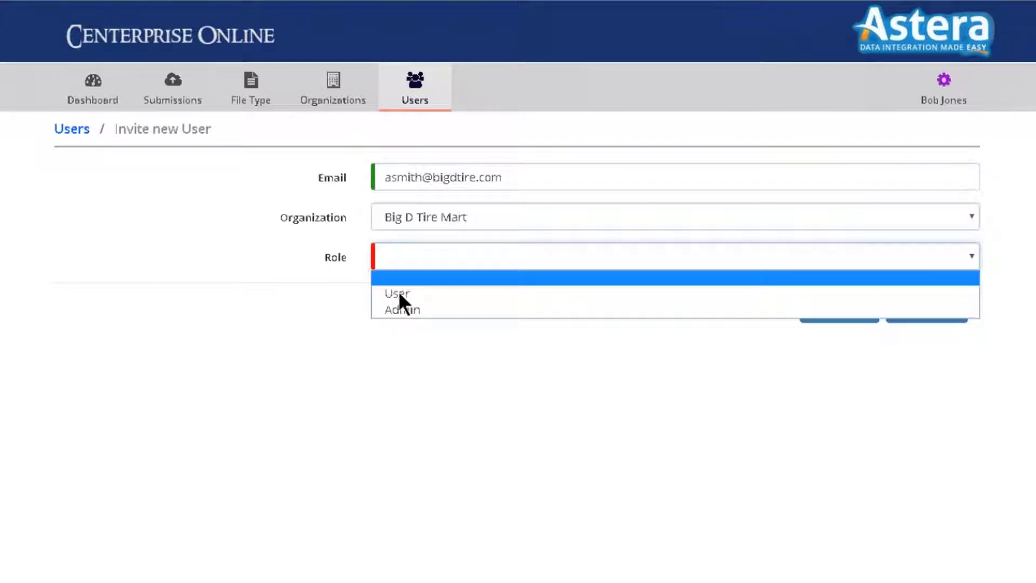
left_click(401, 294)
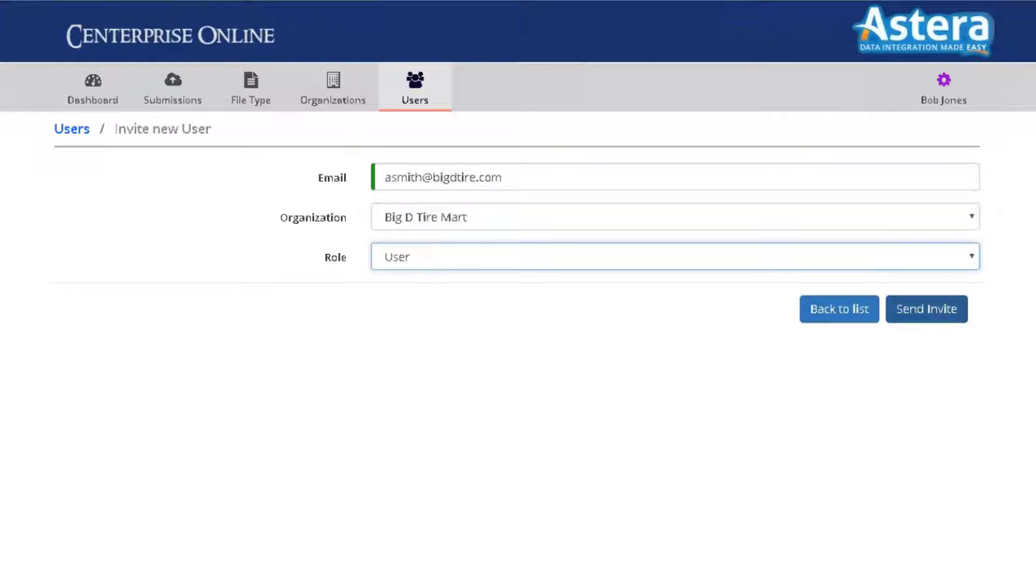
left_click(926, 308)
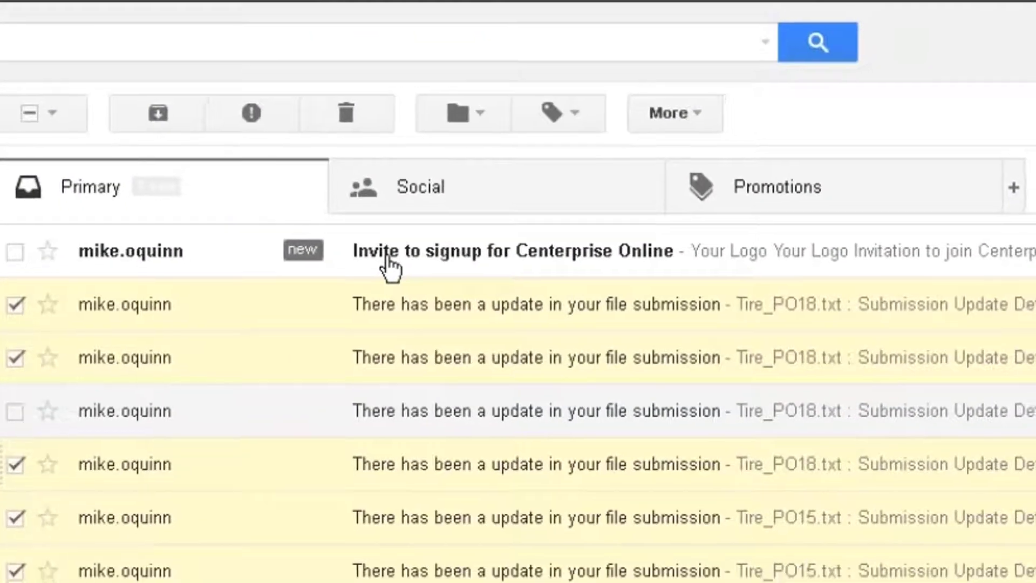
Step: Open the 'Invite to signup for Centerprise Online' email in Gmail
left_click(396, 278)
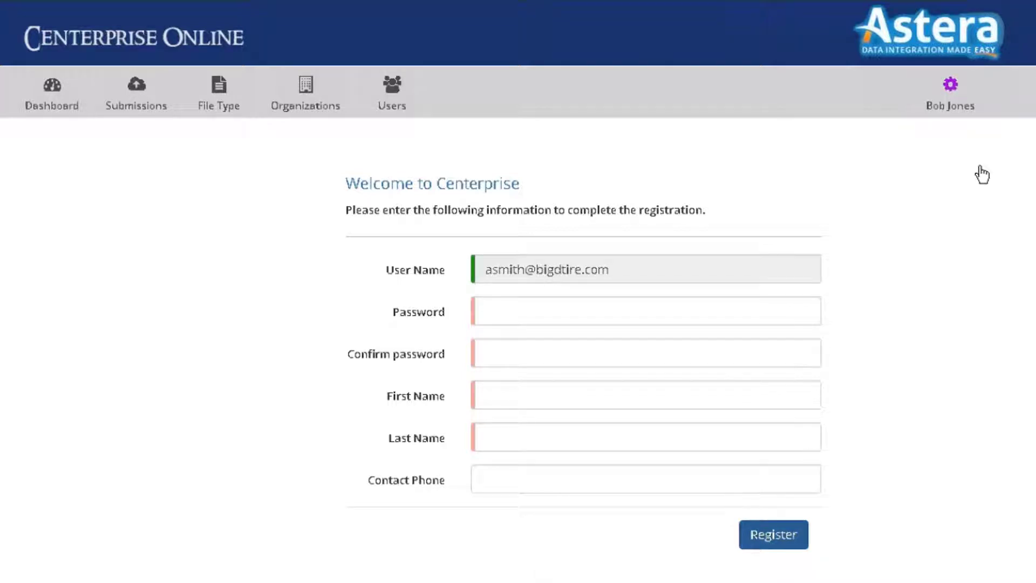
Step: Log out and sign back in using the new user's saved login details
left_click(949, 103)
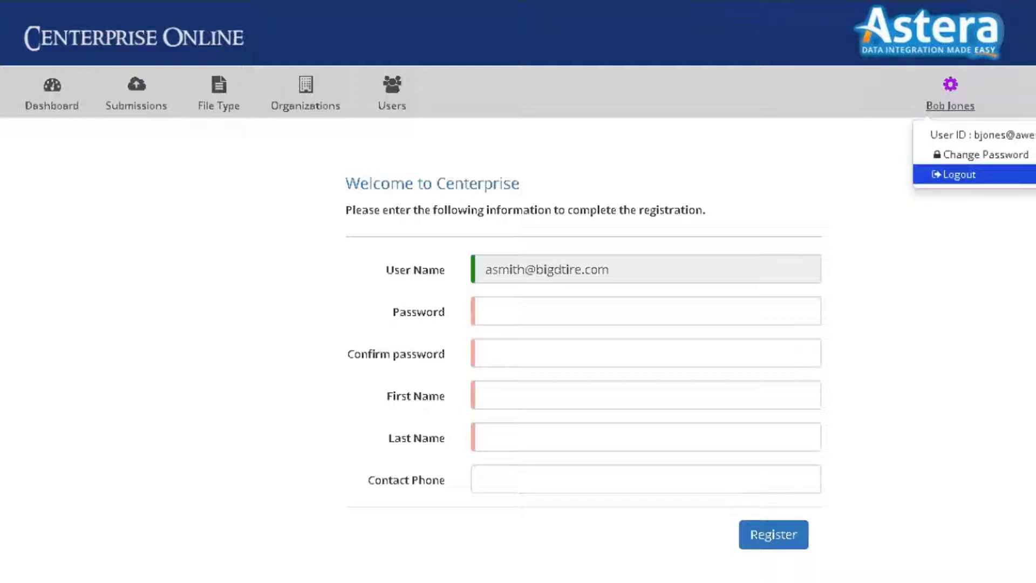
left_click(959, 174)
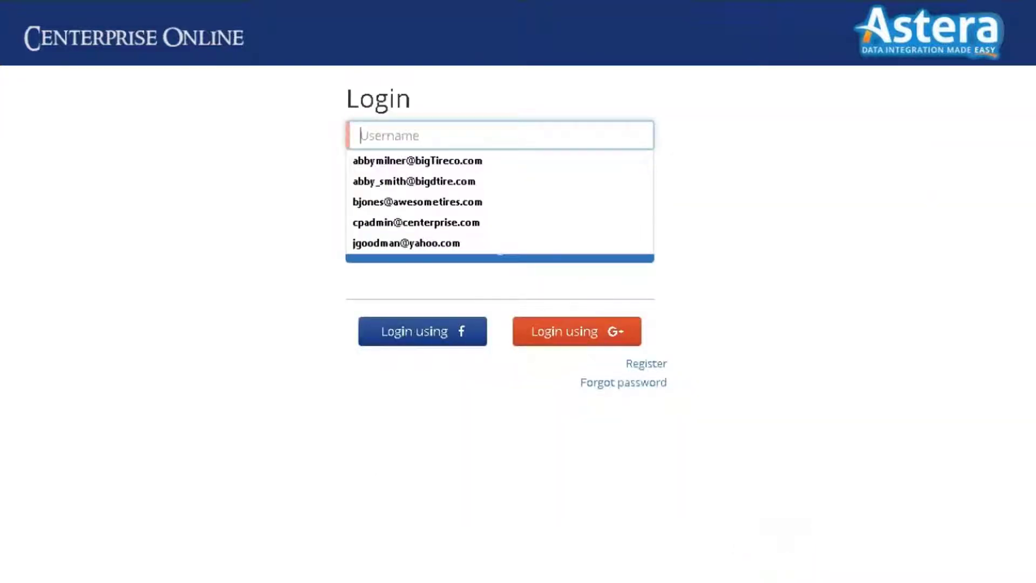
key("Down")
key("Down")
key("Return")
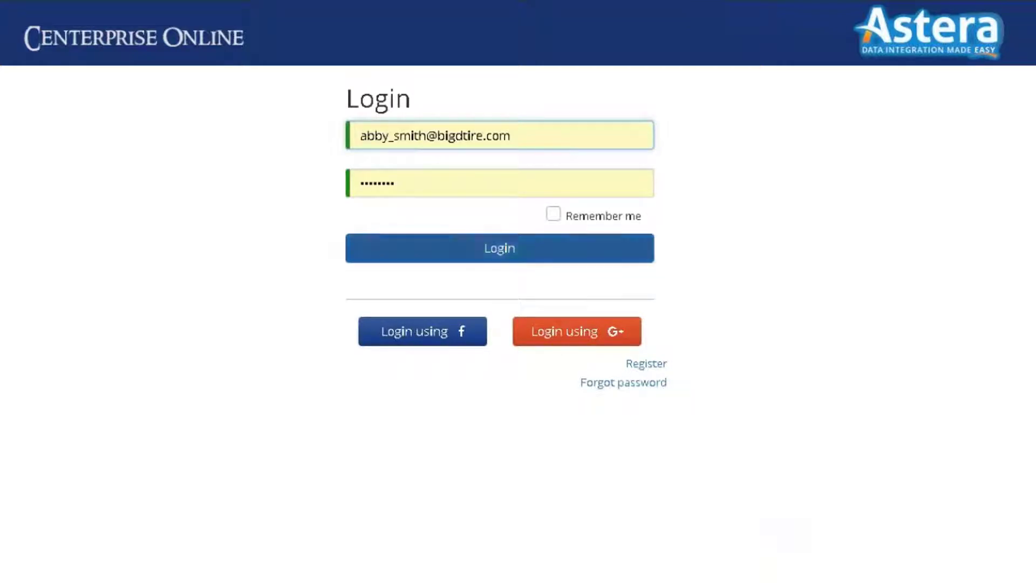
key("Return")
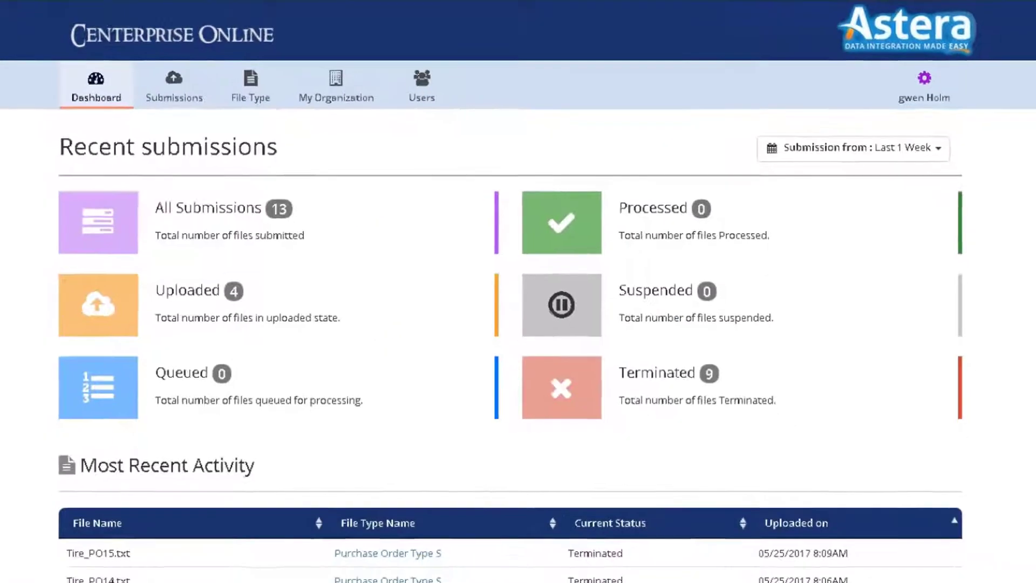
Step: From the Users list, overwrite the user's first and last name and update the profile
left_click(441, 91)
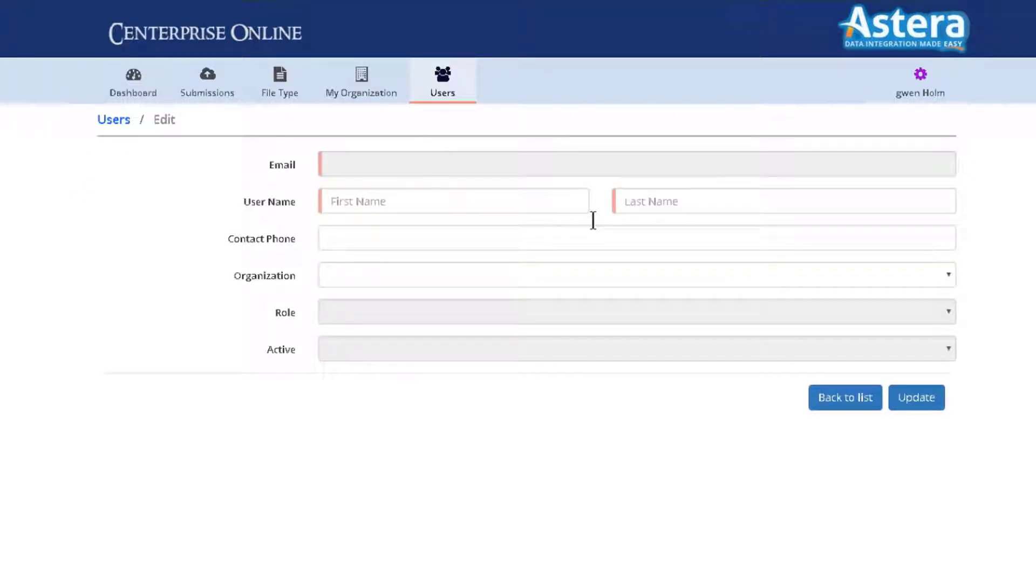
double_click(408, 201)
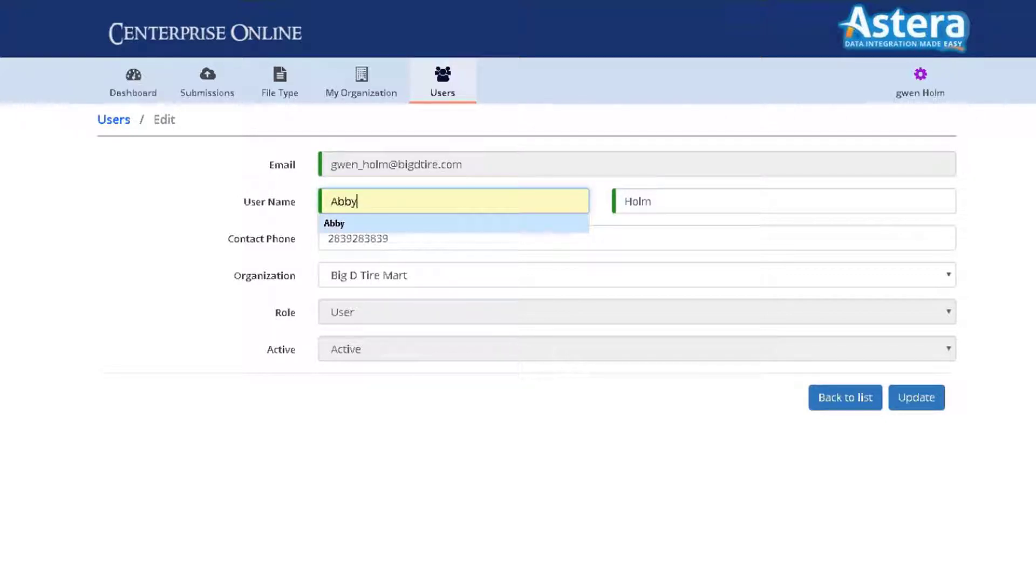
key("Tab")
key("Return")
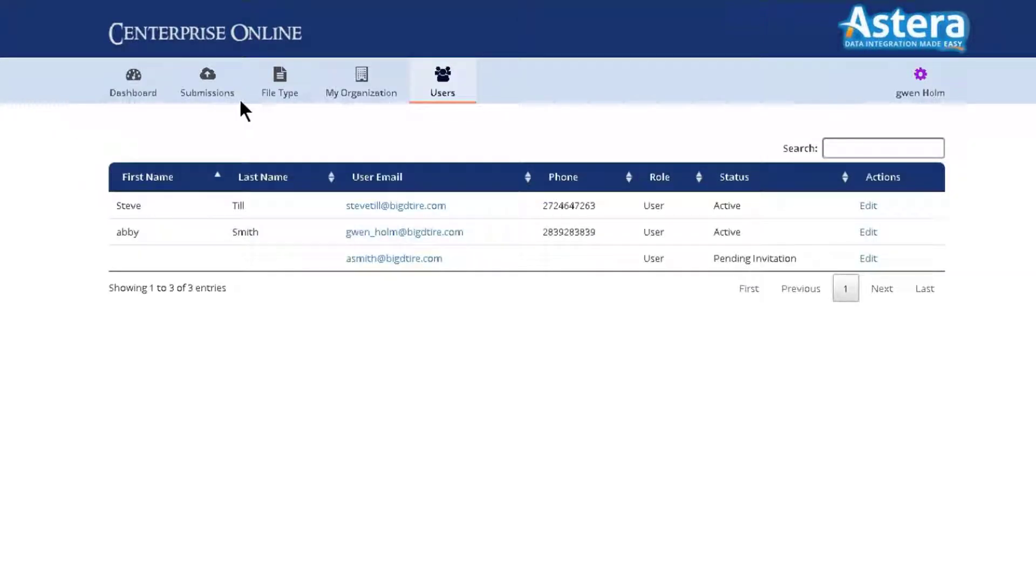
Step: Start a new submission and select the file Tire_PO17 - 2017_05_25.txt
left_click(203, 92)
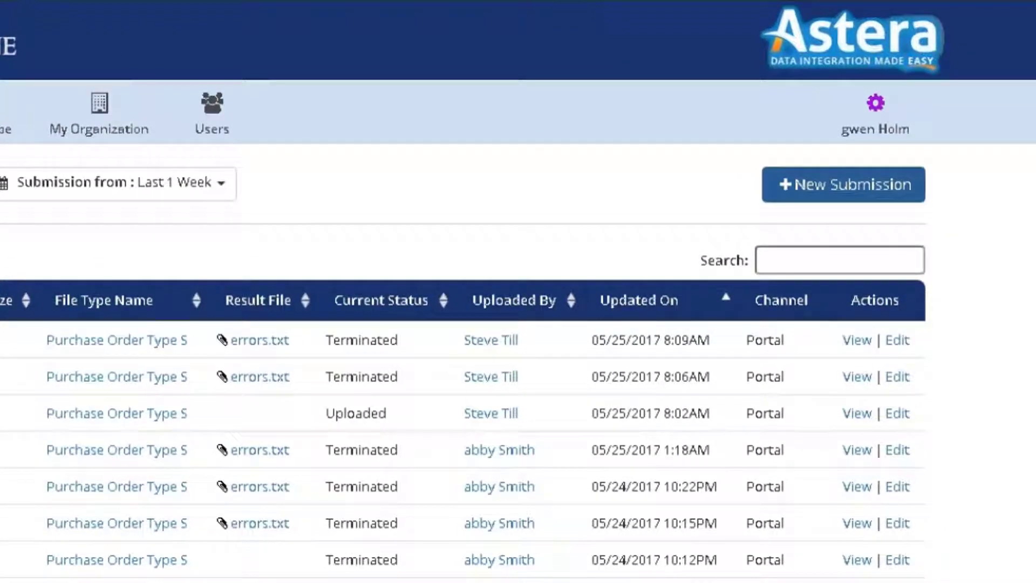
left_click(843, 184)
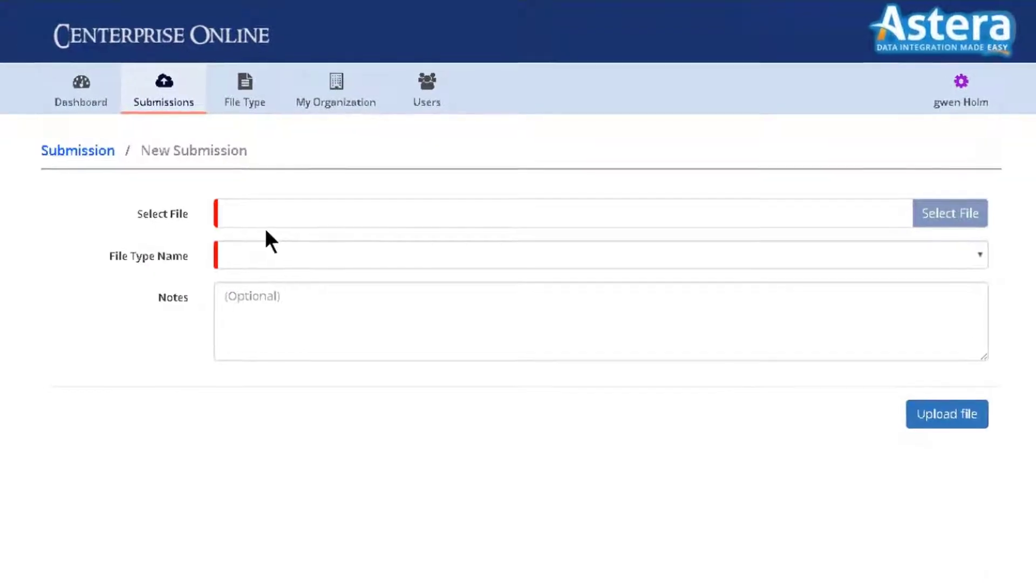
left_click(267, 228)
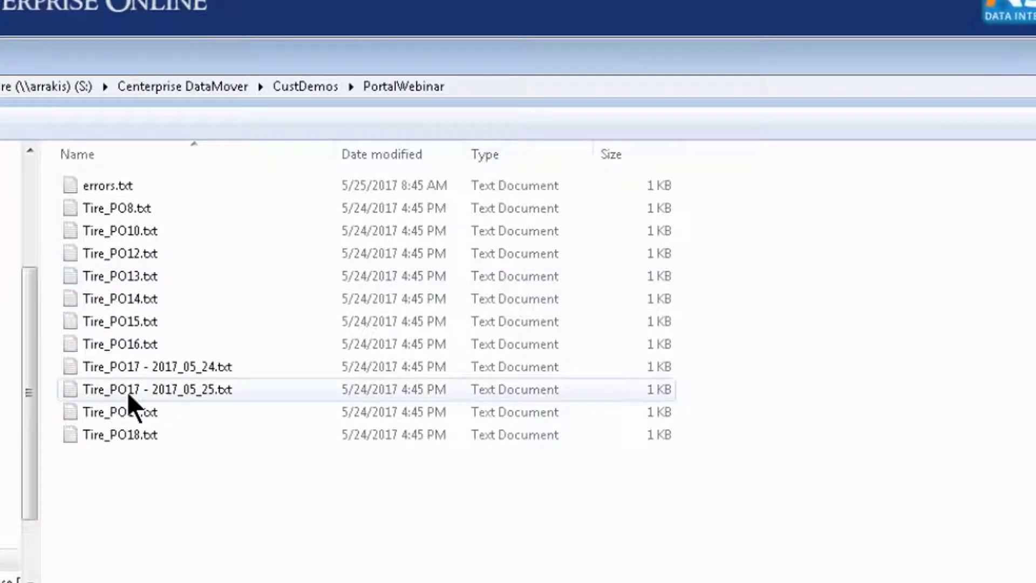
left_click(127, 391)
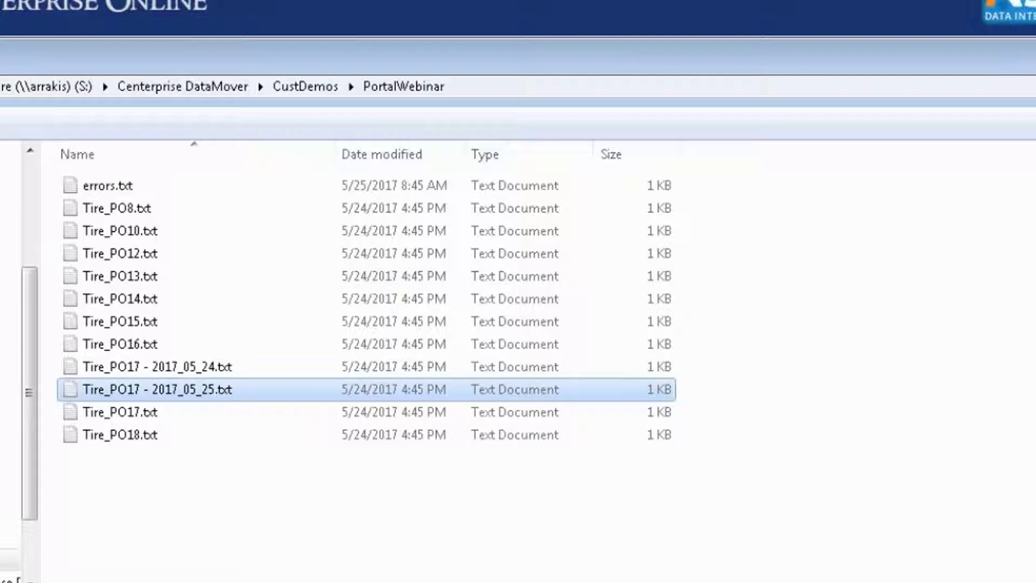
key("Tab")
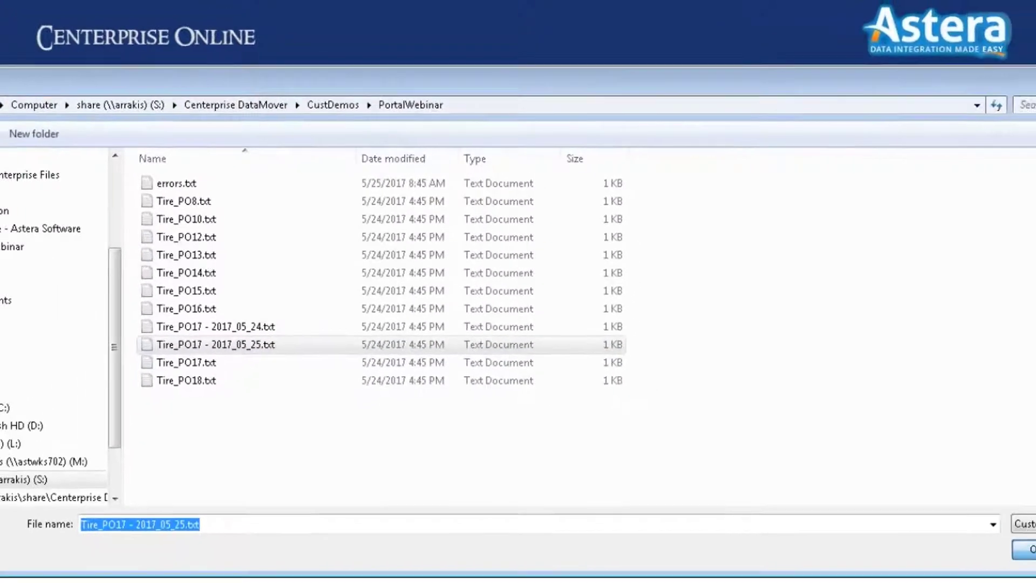
key("Return")
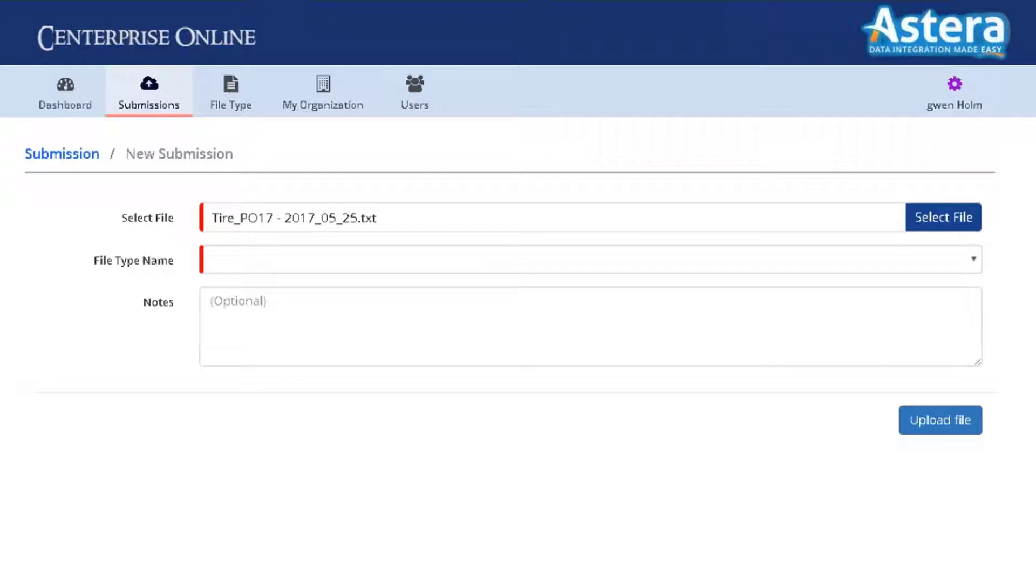
Step: Set file type Purchase Order Type S and add the note 'here are my orders for all of June'
left_click(331, 260)
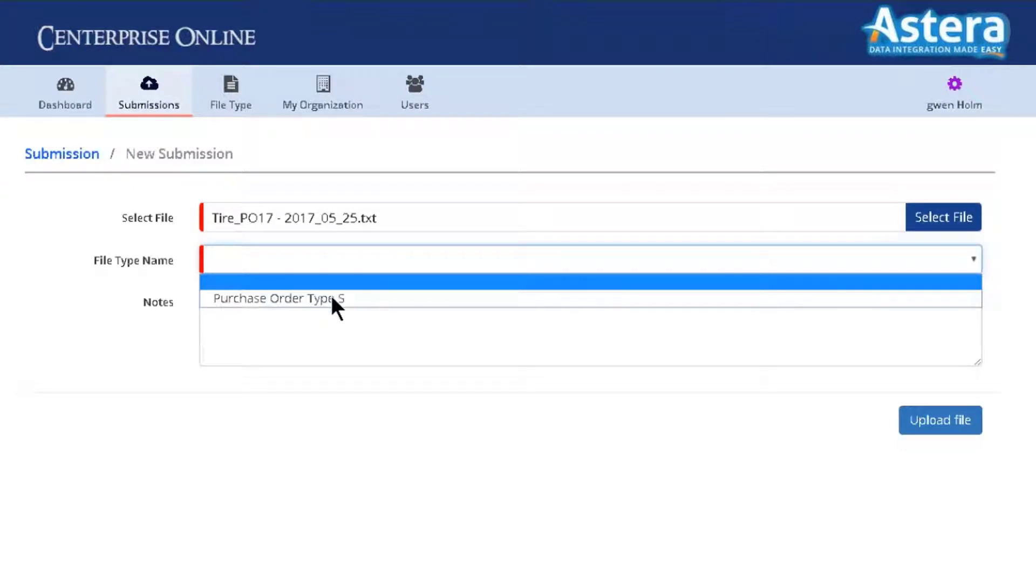
left_click(332, 297)
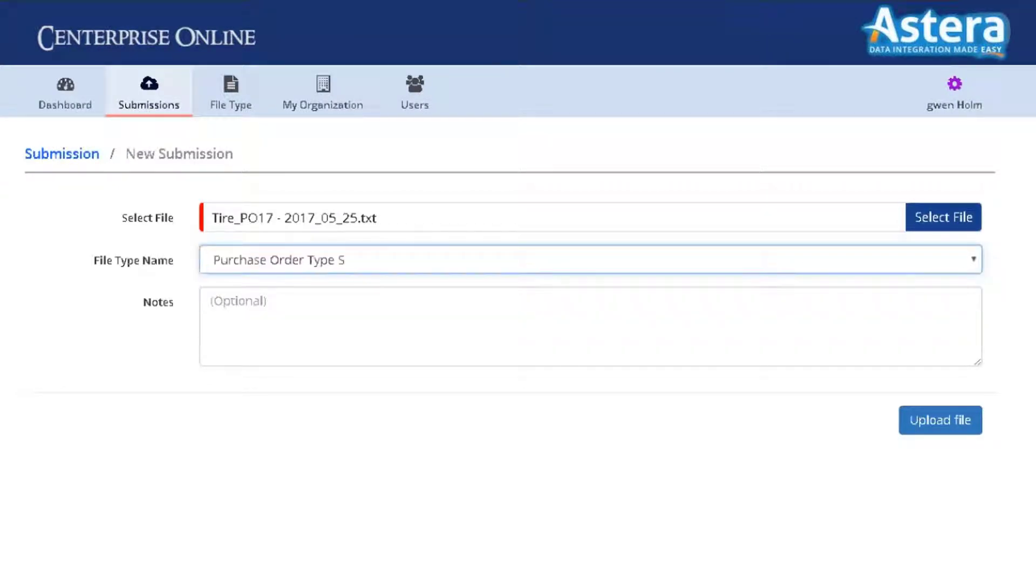
left_click(373, 295)
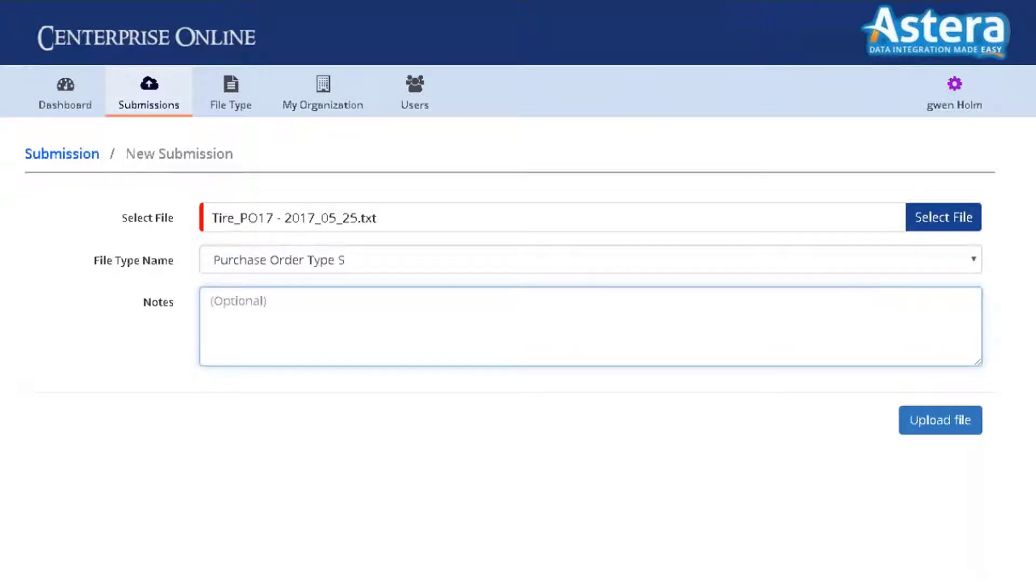
type("here are my orde")
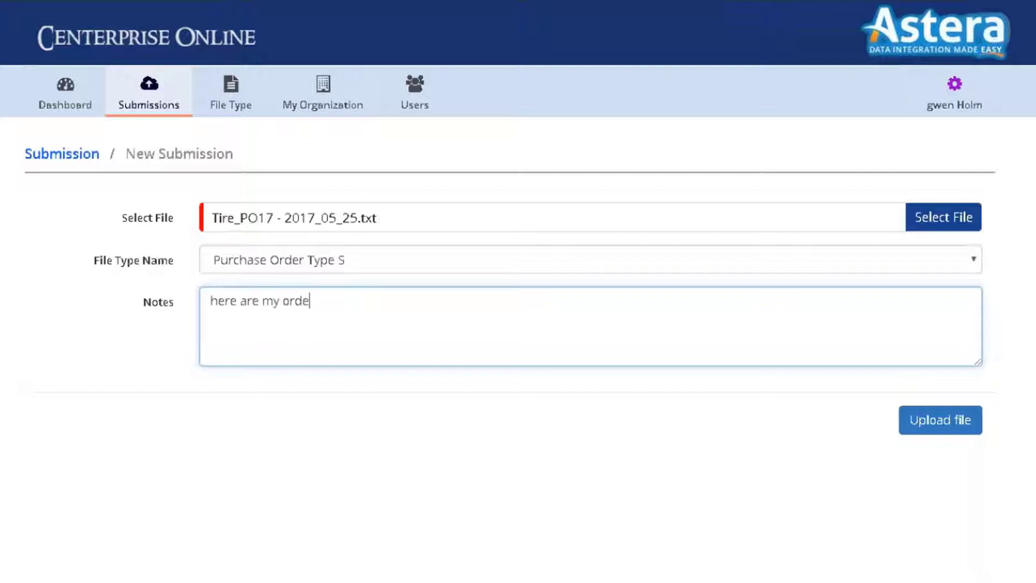
type("rs for all of June")
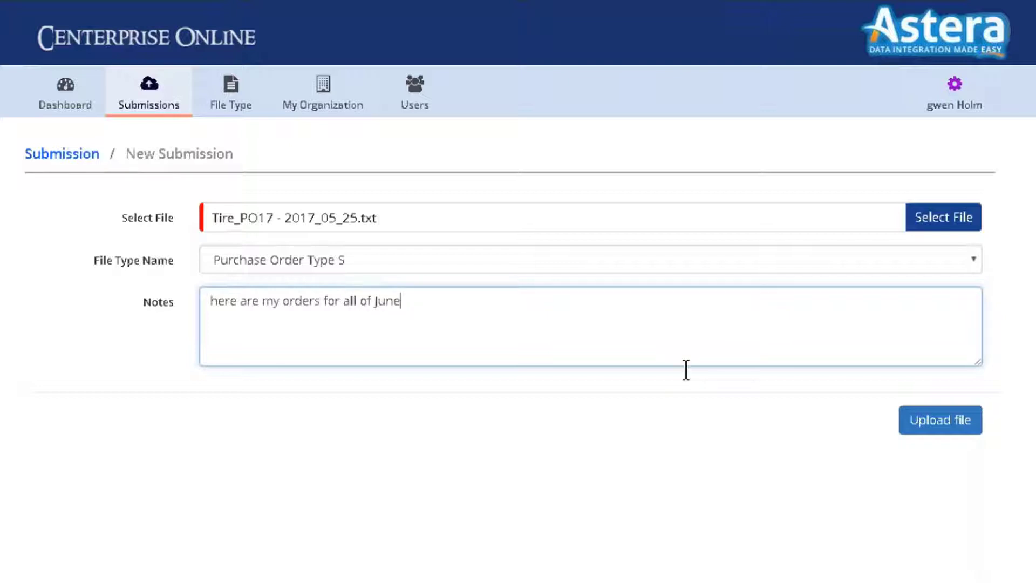
Step: Upload Tire_PO17 - 2017_05_25.txt and view it at the top of the Submissions list
left_click(939, 426)
left_click(940, 426)
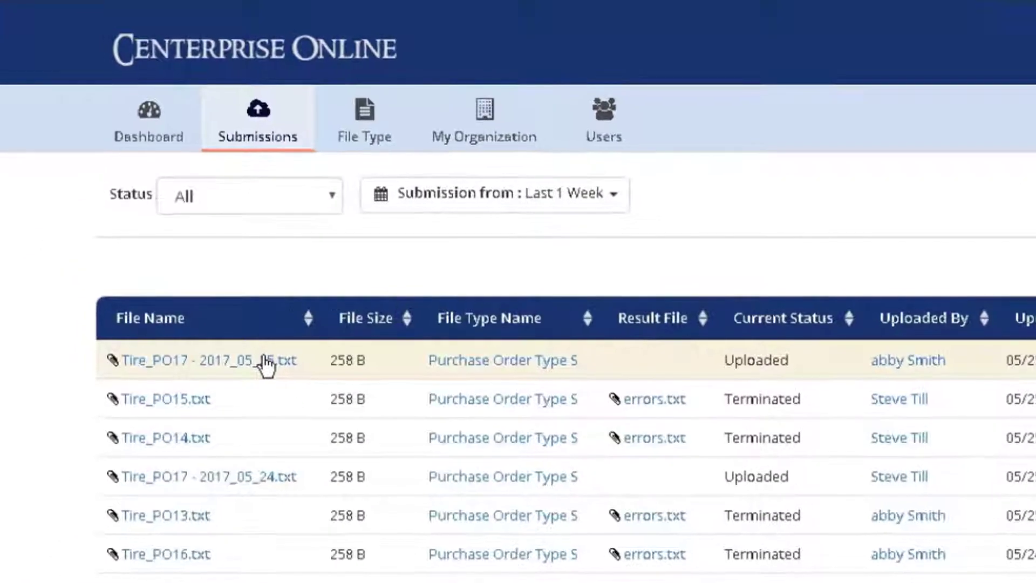
mouse_move(265, 362)
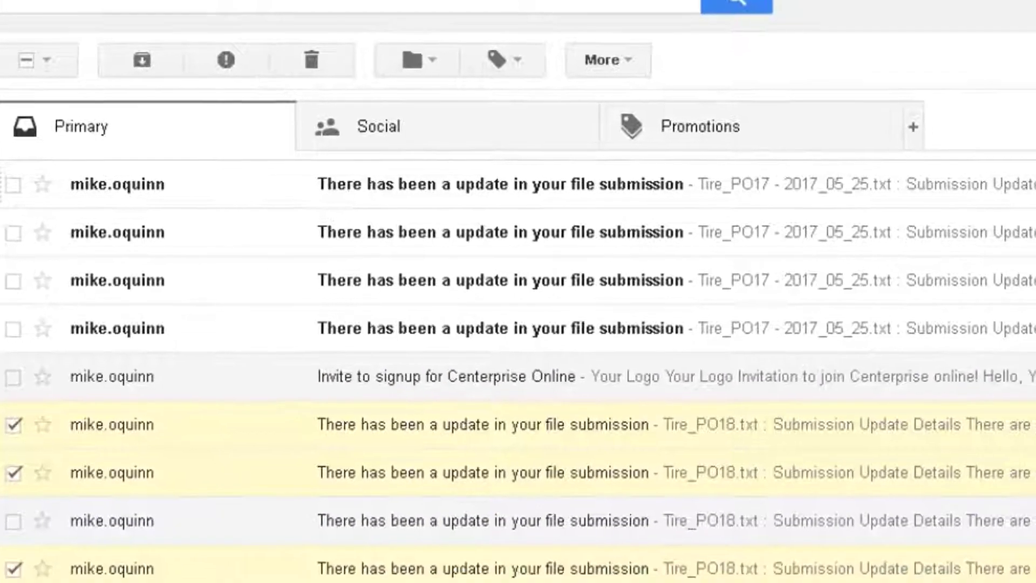
Step: Open the top 'There has been a update in your file submission' email
left_click(604, 215)
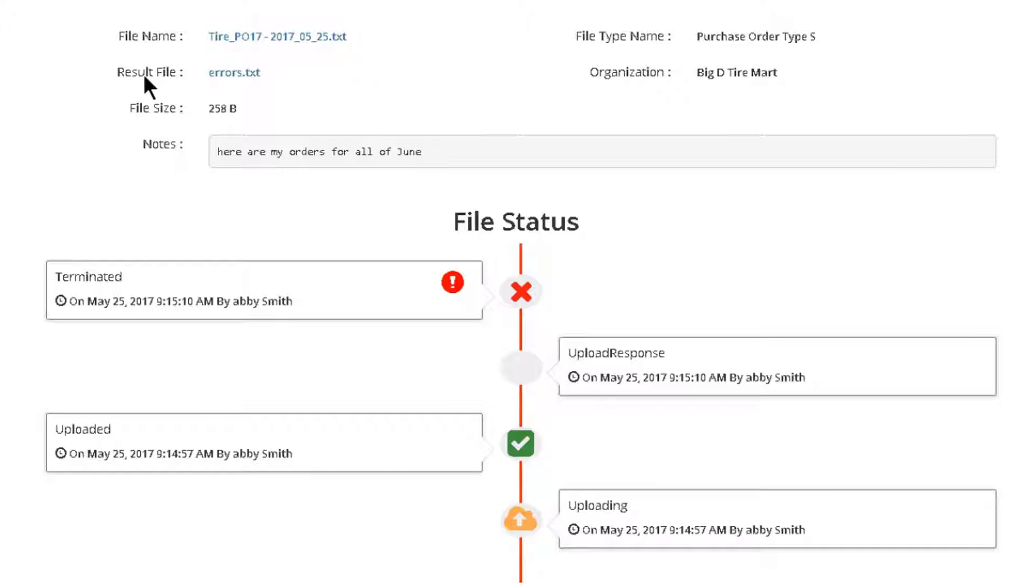
Step: Download and open errors.txt to review its errors, then return to the Submission Details page
left_click(249, 79)
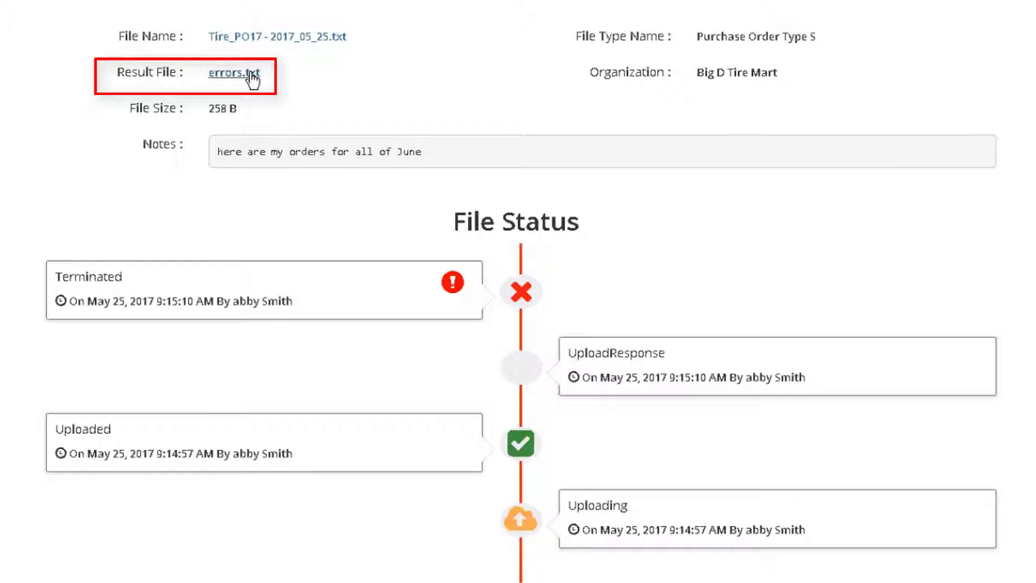
right_click(59, 571)
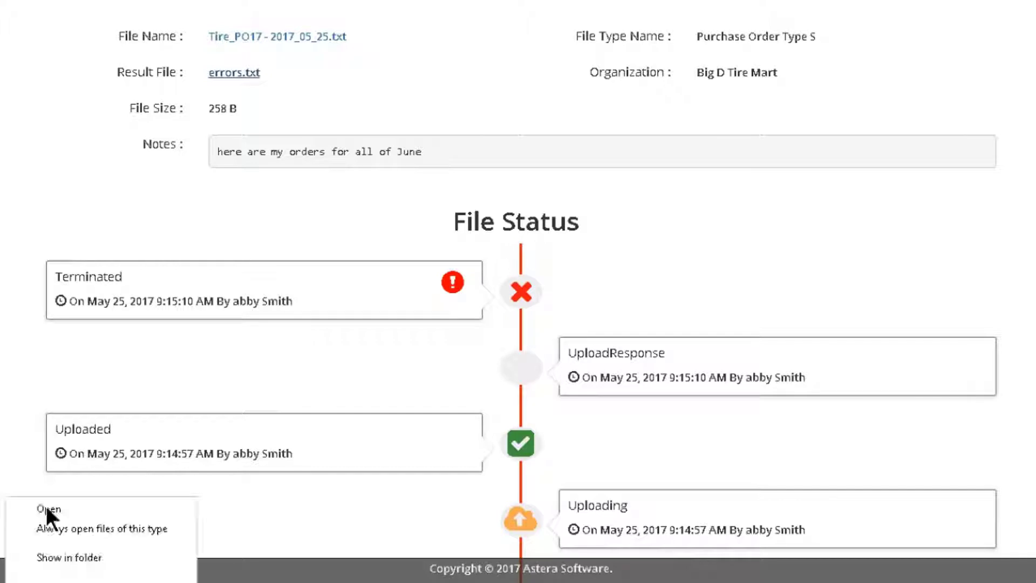
left_click(48, 508)
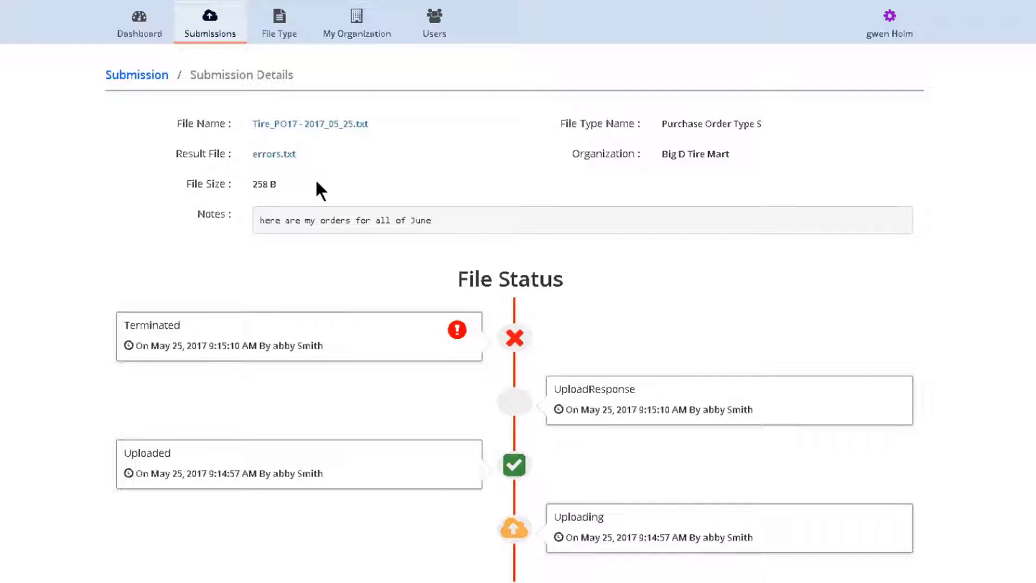
left_click(278, 155)
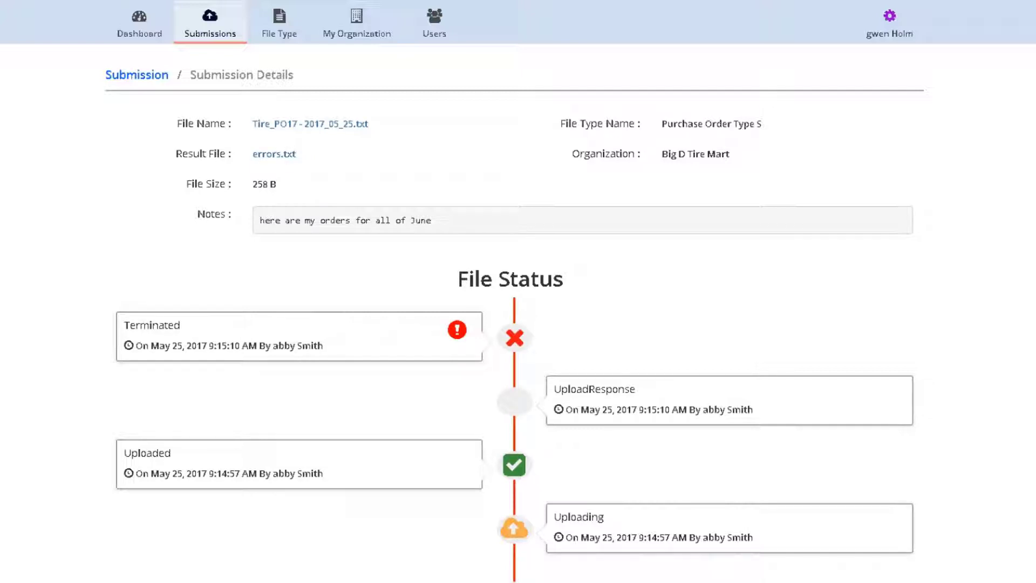